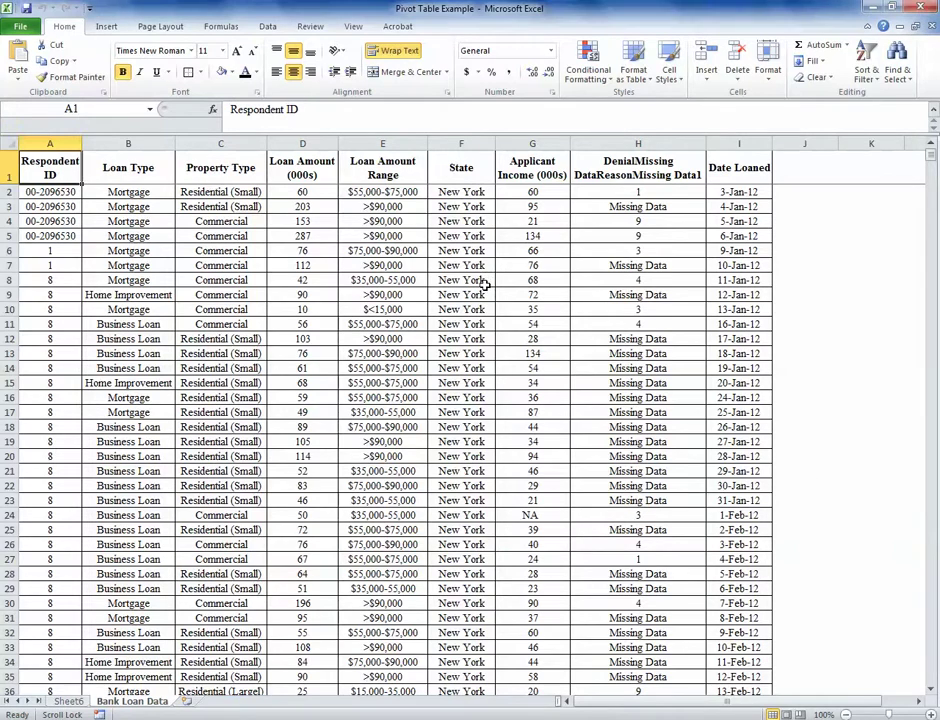
Step: Examine the bank loan records and the column headings from Respondent ID to Loan Amount Range
{"action": "scroll", "coordinate": [484, 290], "scroll_direction": "down", "scroll_amount": 20}
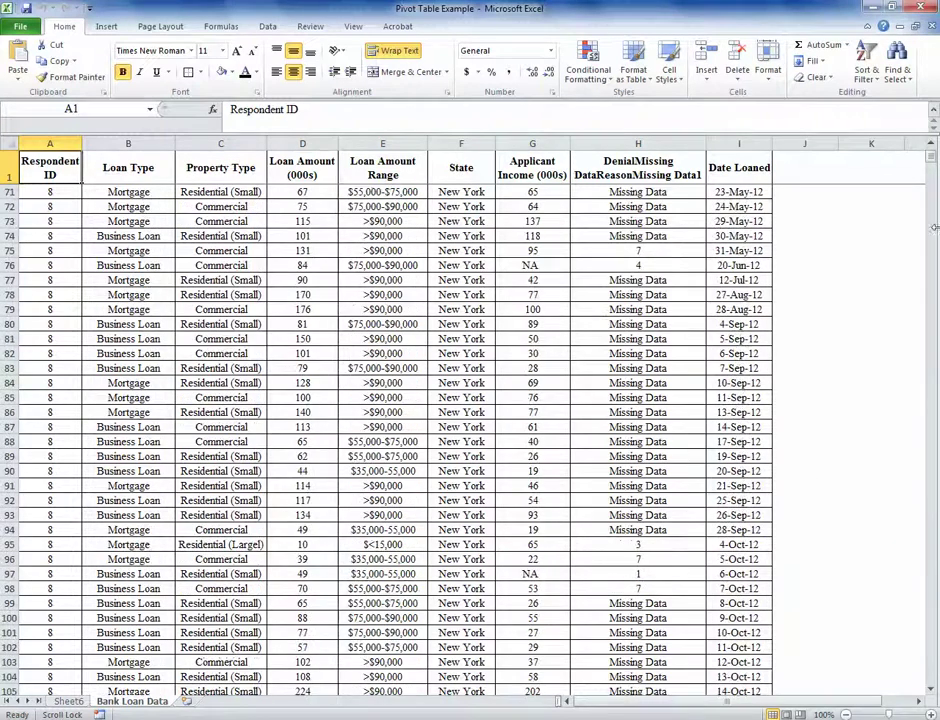
{"action": "left_click_drag", "start_coordinate": [933, 177], "coordinate": [935, 150]}
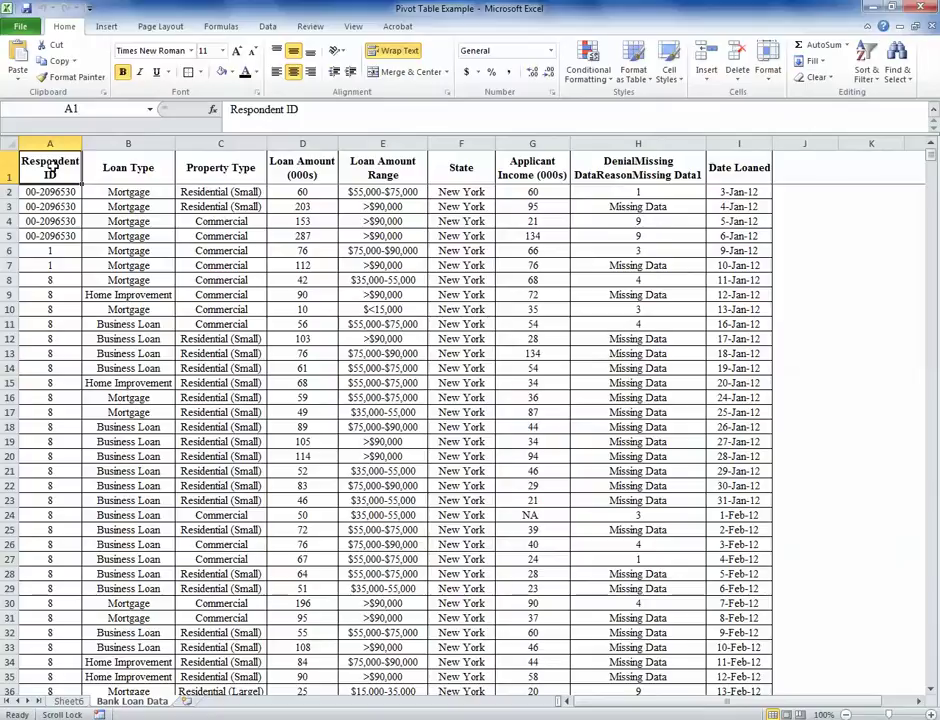
{"action": "left_click_drag", "start_coordinate": [50, 167], "coordinate": [65, 540]}
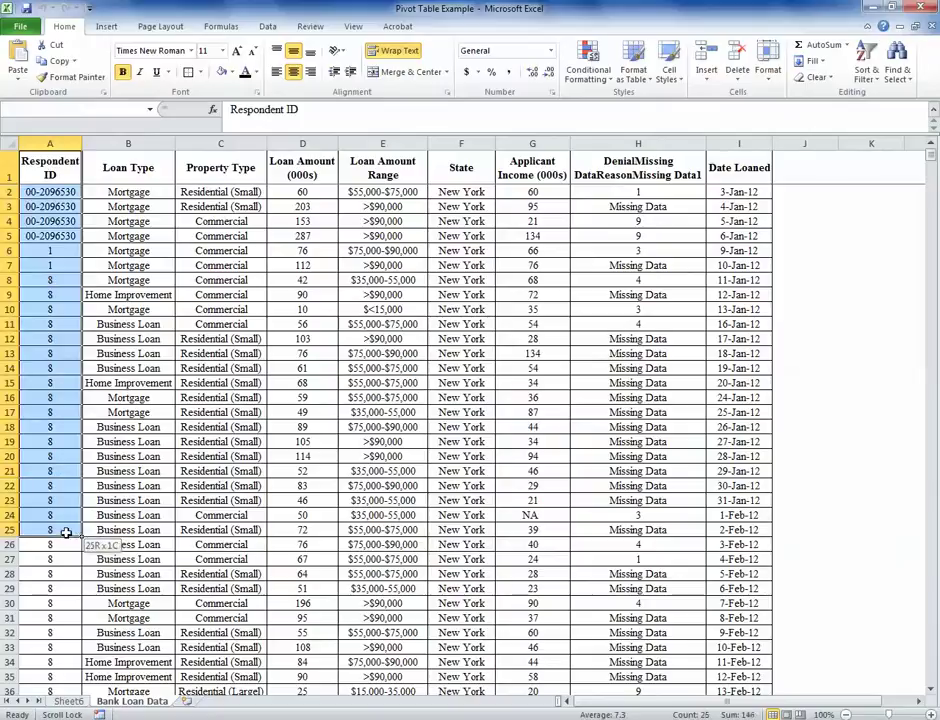
{"action": "left_click", "coordinate": [129, 182]}
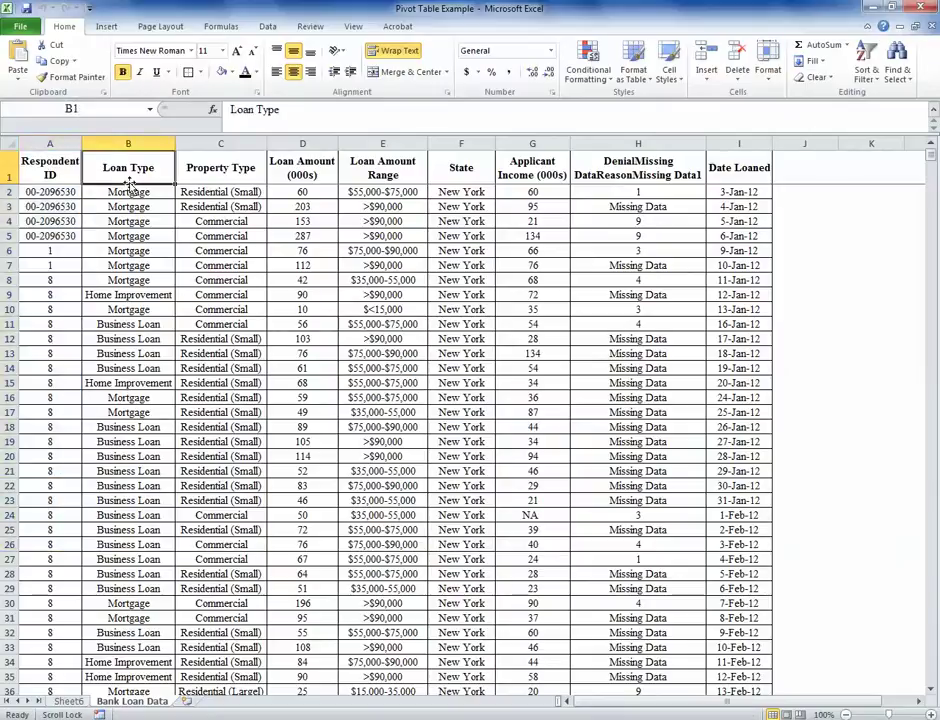
{"action": "left_click", "coordinate": [223, 179]}
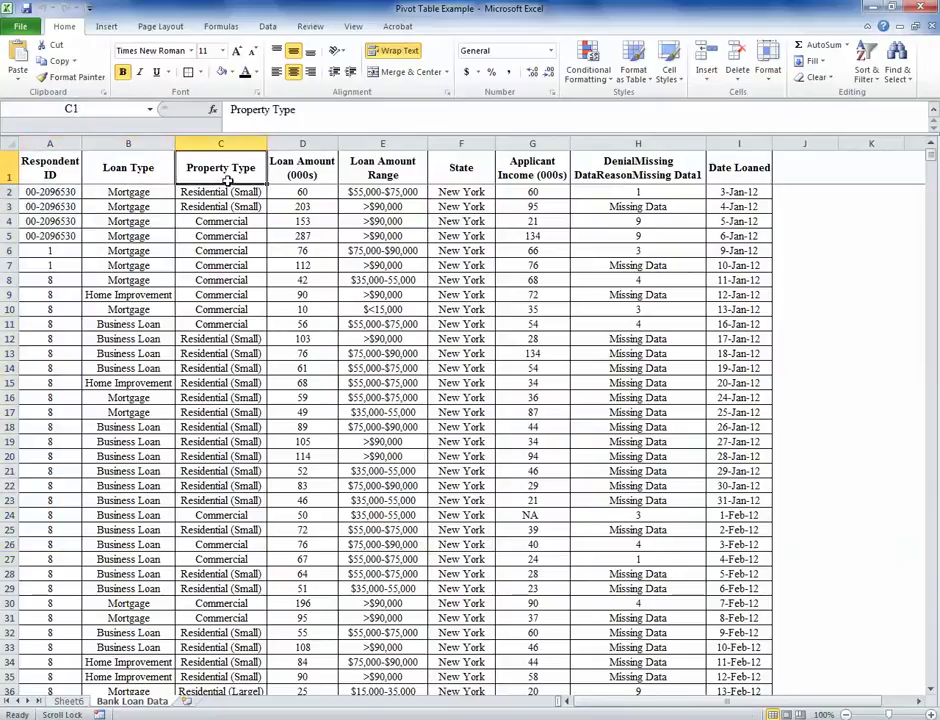
{"action": "left_click", "coordinate": [332, 170]}
{"action": "left_click", "coordinate": [355, 178]}
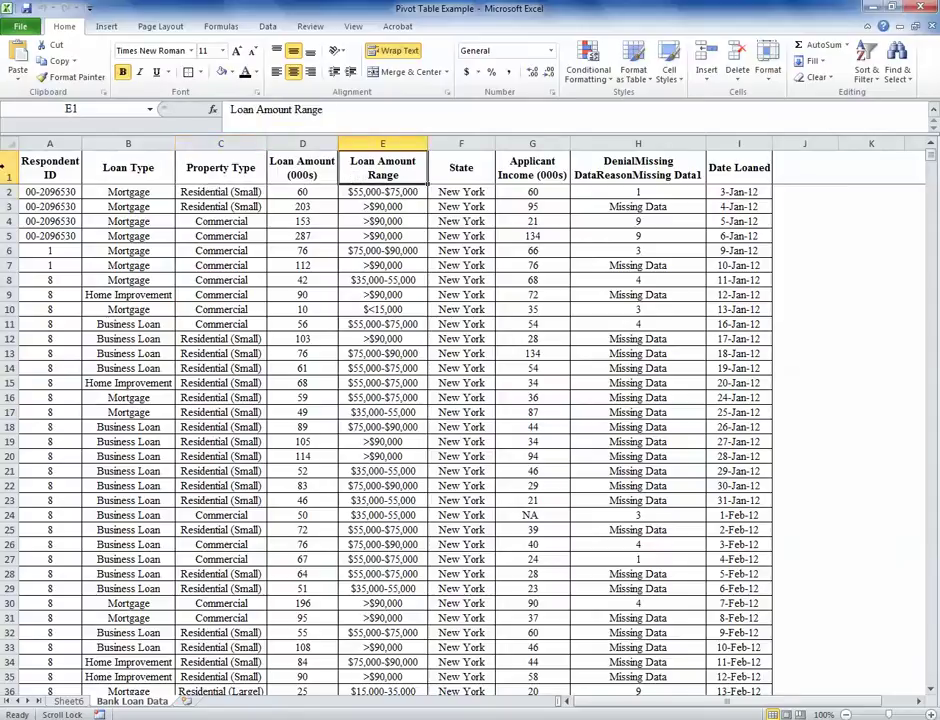
Step: Create a PivotTable on a new worksheet from all the data on the Bank Loan Data sheet
{"action": "left_click", "coordinate": [14, 145]}
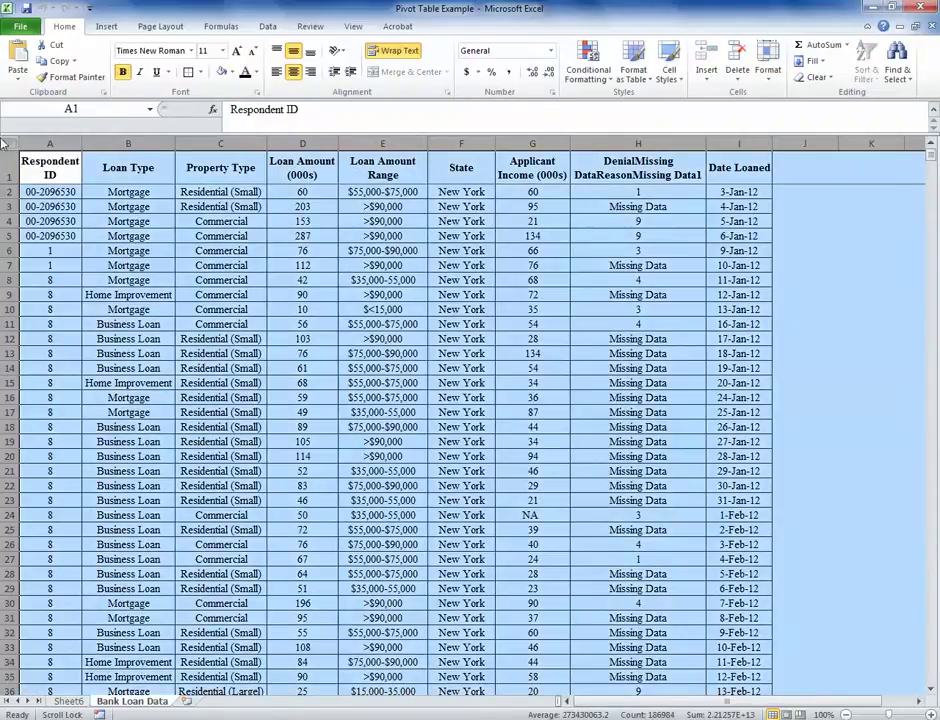
{"action": "left_click", "coordinate": [104, 30]}
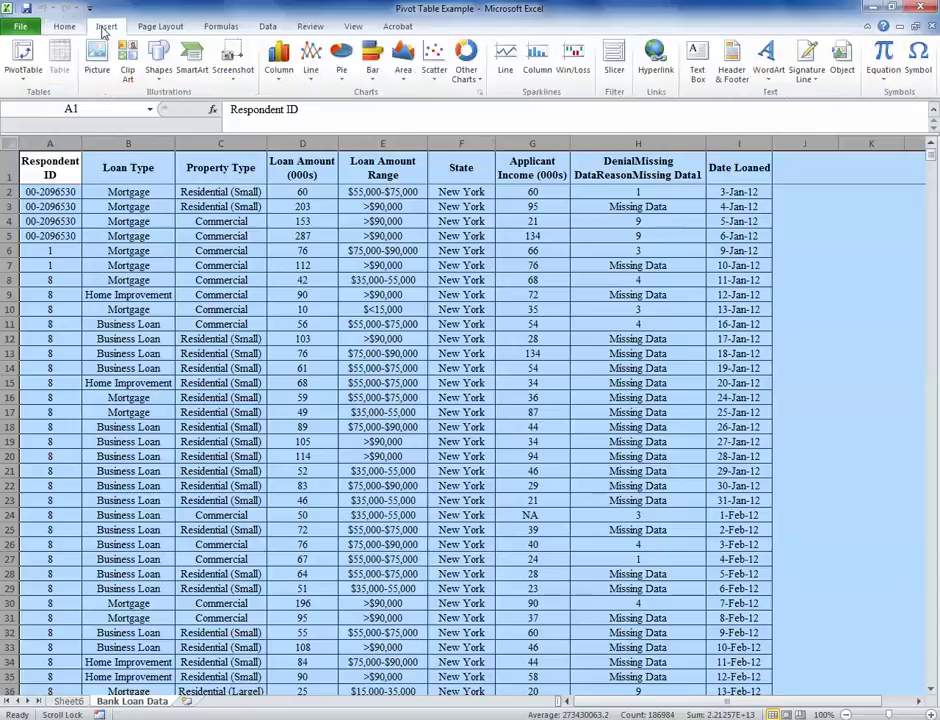
{"action": "left_click", "coordinate": [24, 48]}
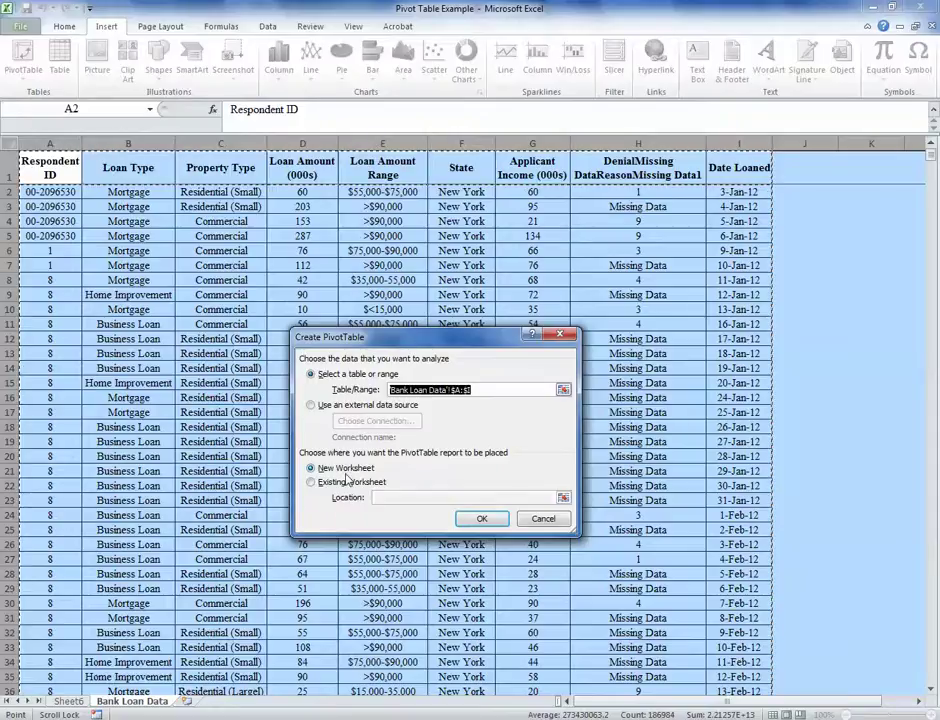
{"action": "left_click", "coordinate": [482, 517]}
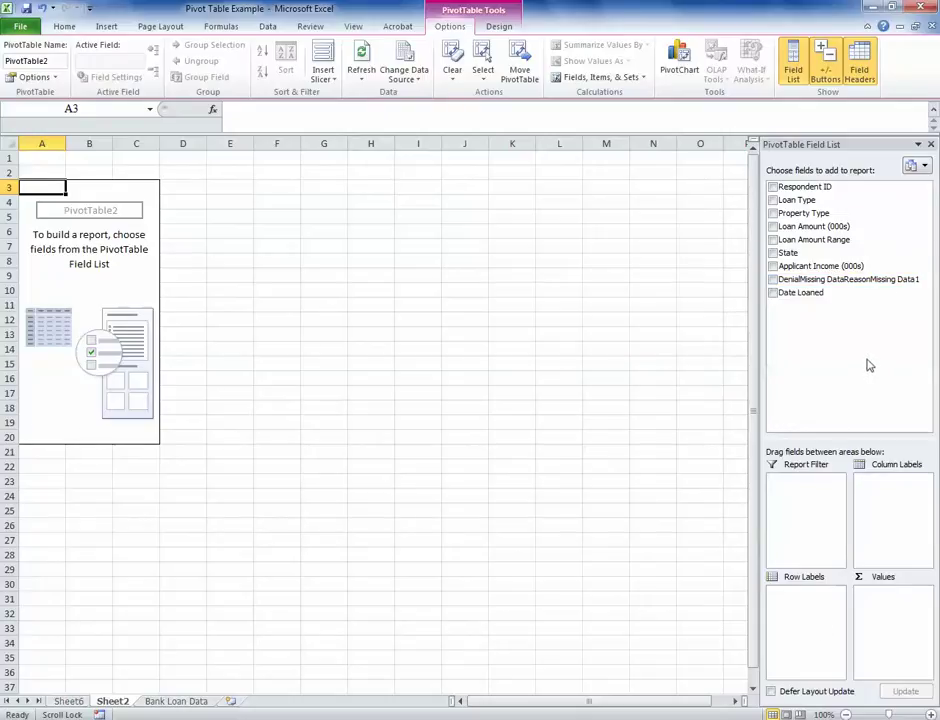
Step: Lay out the PivotTable with Loan Type as row labels, Loan Amount (000s) as values and Date Loaned as column labels
{"action": "left_click_drag", "start_coordinate": [800, 200], "coordinate": [818, 633]}
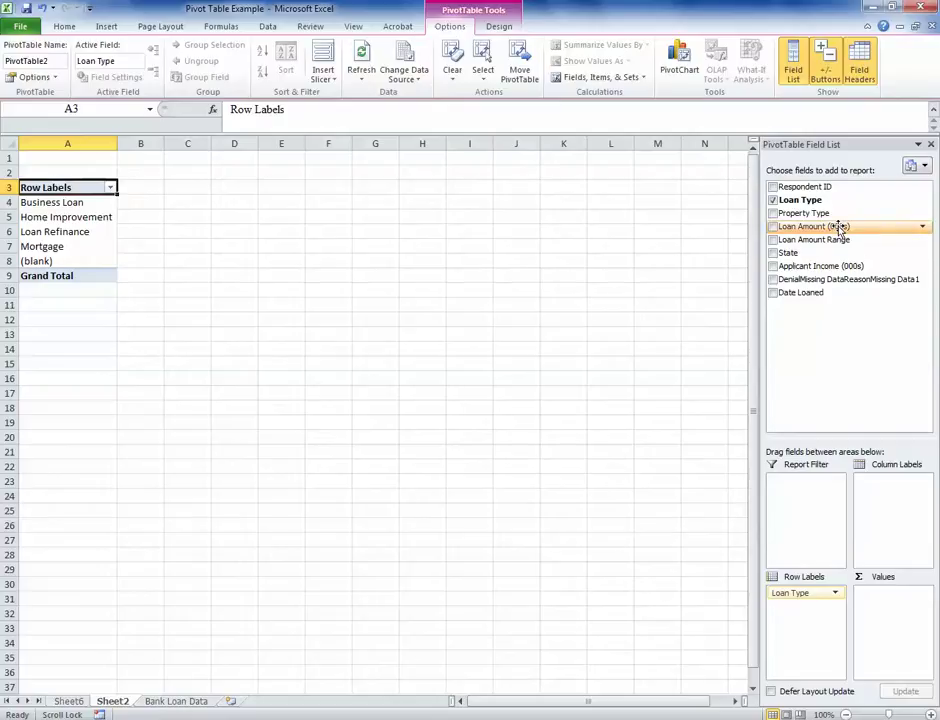
{"action": "left_click_drag", "start_coordinate": [838, 228], "coordinate": [888, 596]}
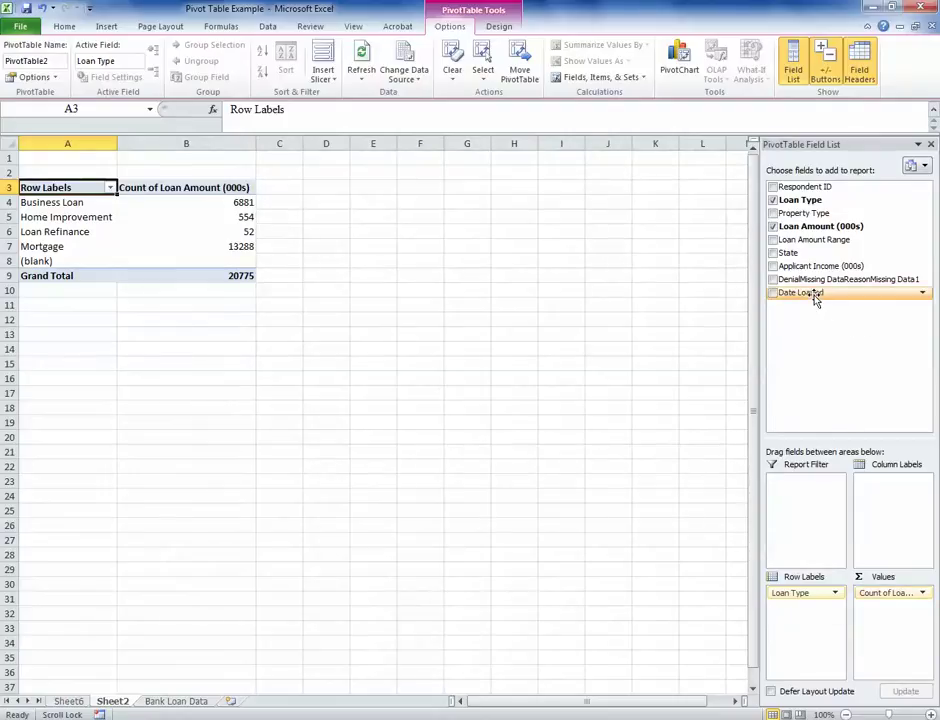
{"action": "left_click_drag", "start_coordinate": [810, 294], "coordinate": [883, 497]}
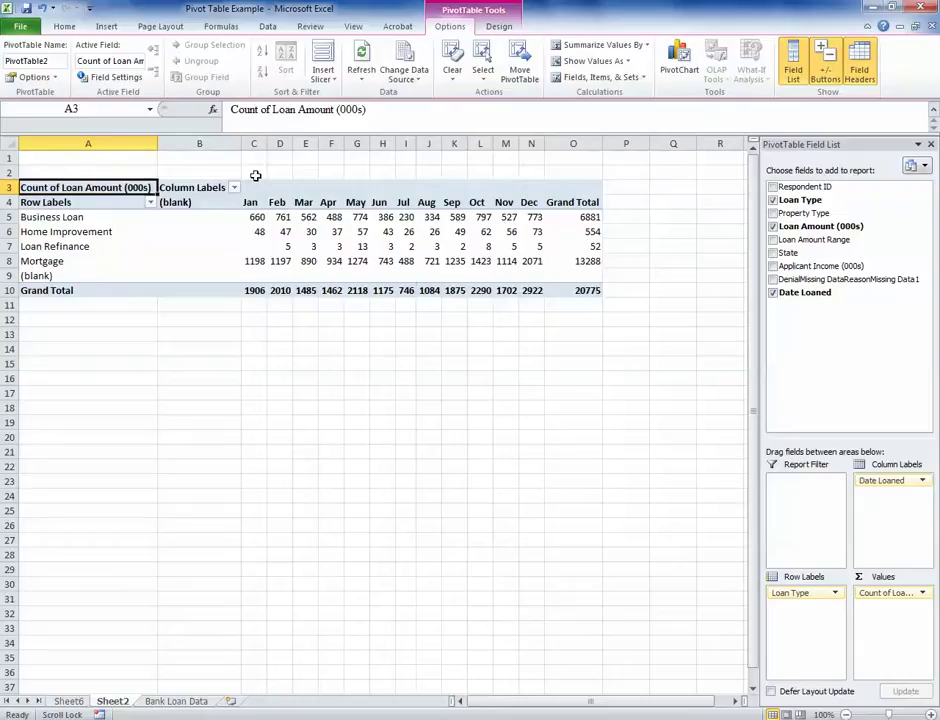
Step: Compare the PivotTable's month headings with the individual dates in the Date Loaned column of the Bank Loan Data sheet
{"action": "left_click", "coordinate": [253, 203]}
{"action": "left_click", "coordinate": [276, 203]}
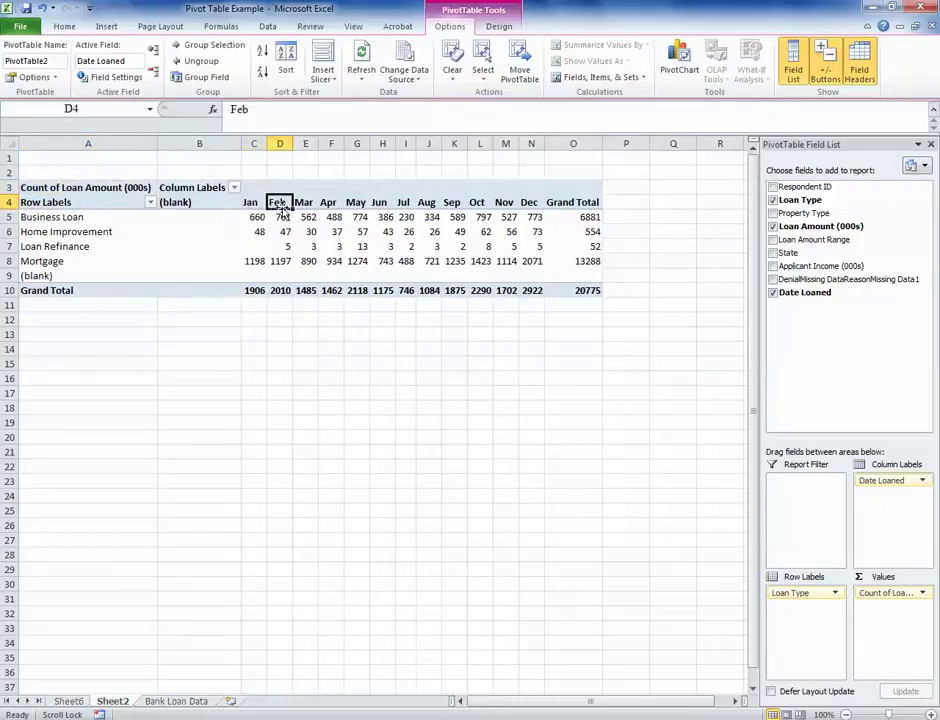
{"action": "left_click", "coordinate": [303, 204]}
{"action": "left_click", "coordinate": [328, 203]}
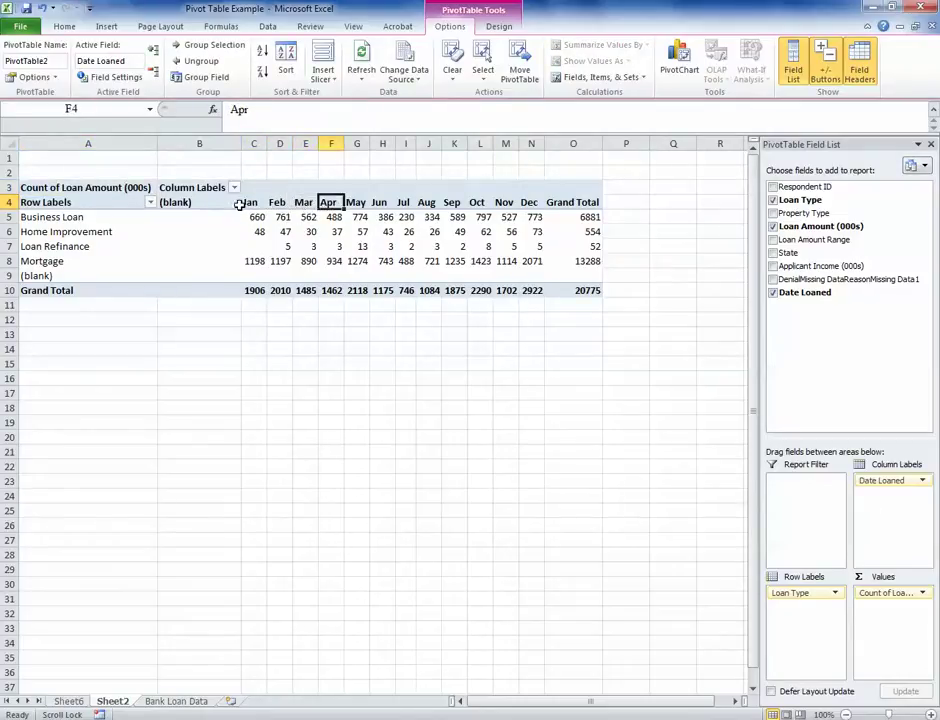
{"action": "left_click", "coordinate": [68, 701]}
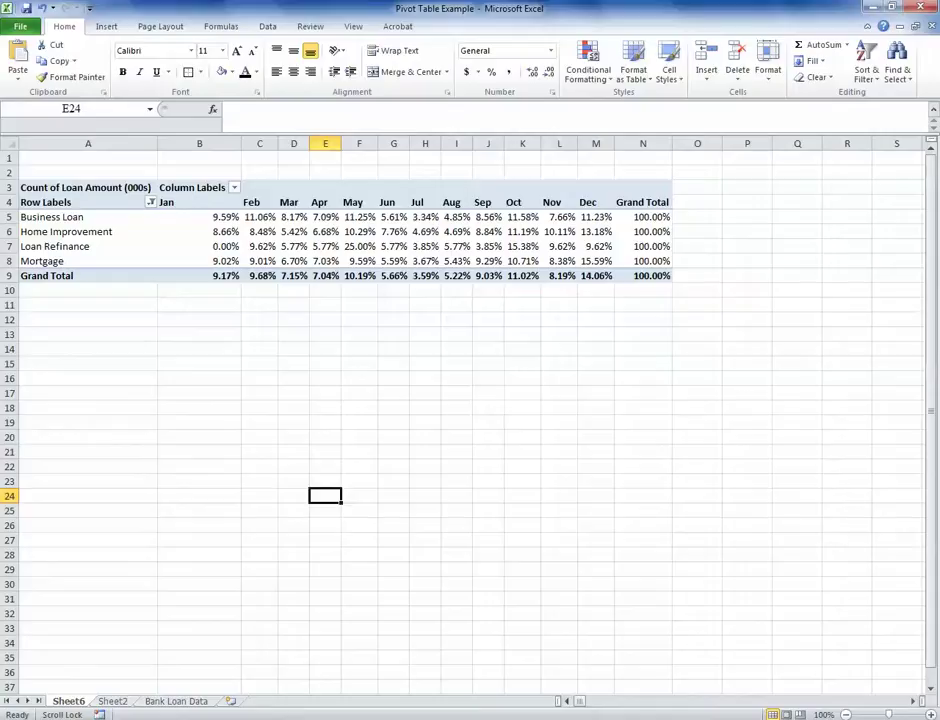
{"action": "left_click", "coordinate": [172, 702]}
{"action": "left_click", "coordinate": [741, 265]}
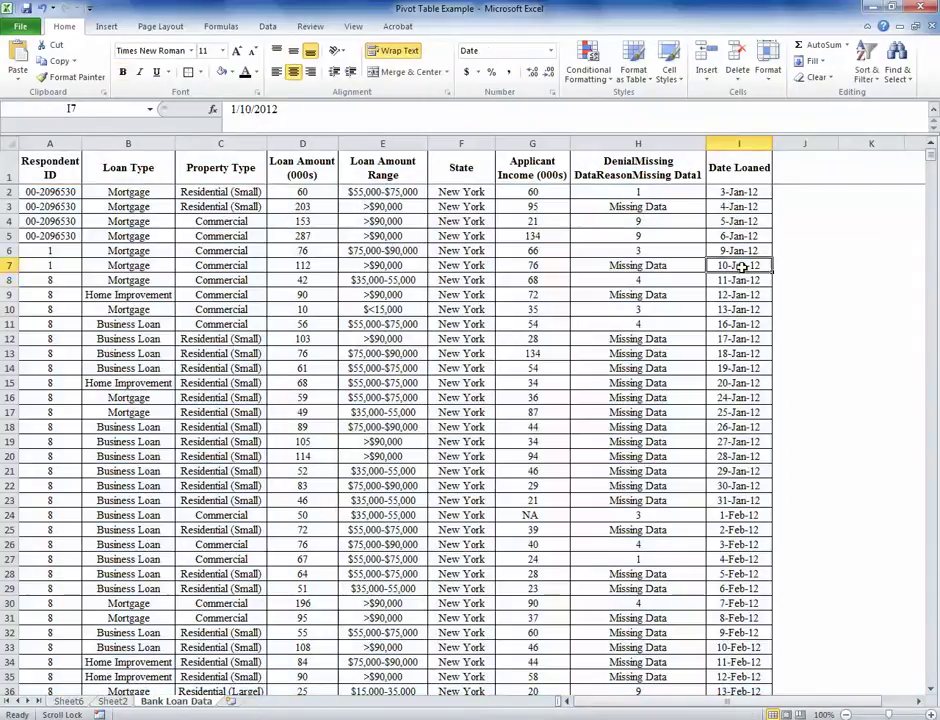
{"action": "left_click", "coordinate": [737, 281]}
{"action": "left_click", "coordinate": [718, 309]}
{"action": "left_click", "coordinate": [724, 324]}
{"action": "left_click", "coordinate": [718, 368]}
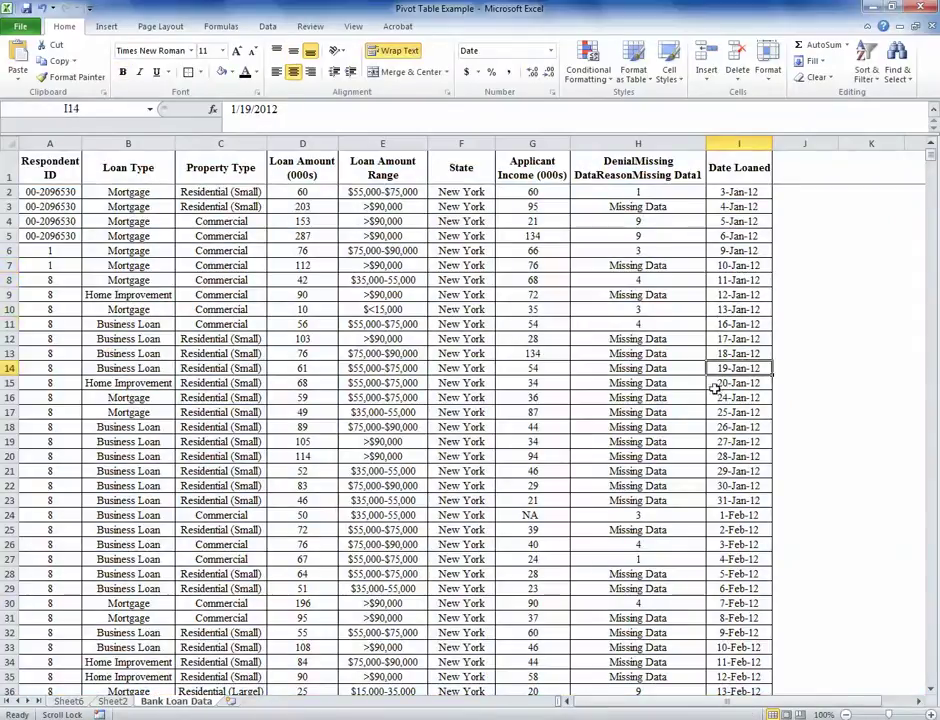
Step: Group the Date Loaned columns of the PivotTable on Sheet2 by Quarters only, with Months deselected
{"action": "left_click", "coordinate": [112, 701]}
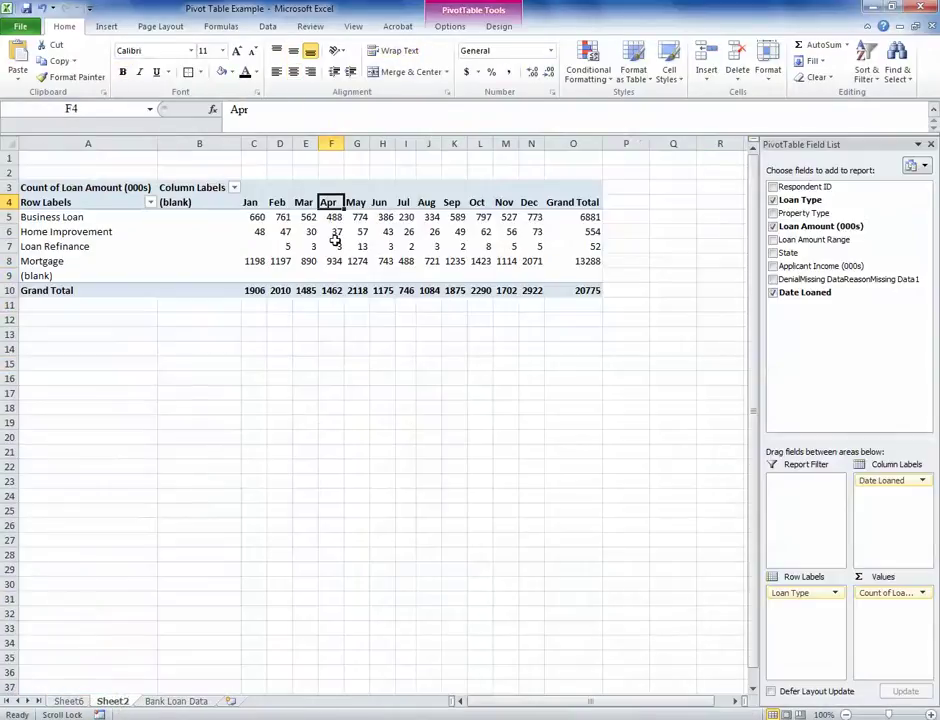
{"action": "left_click", "coordinate": [250, 203]}
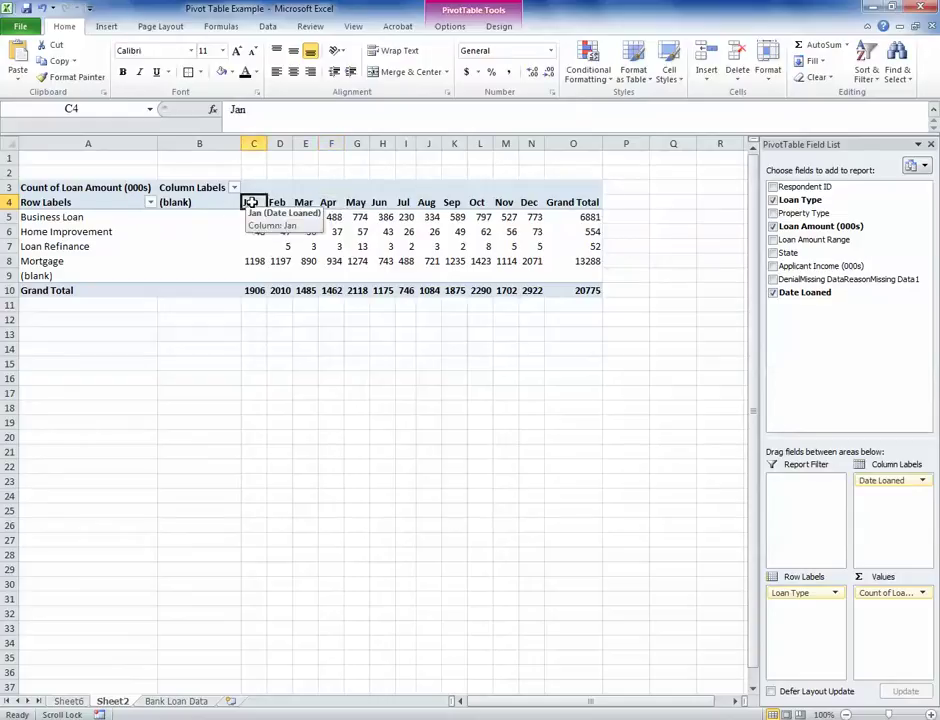
{"action": "right_click", "coordinate": [251, 203]}
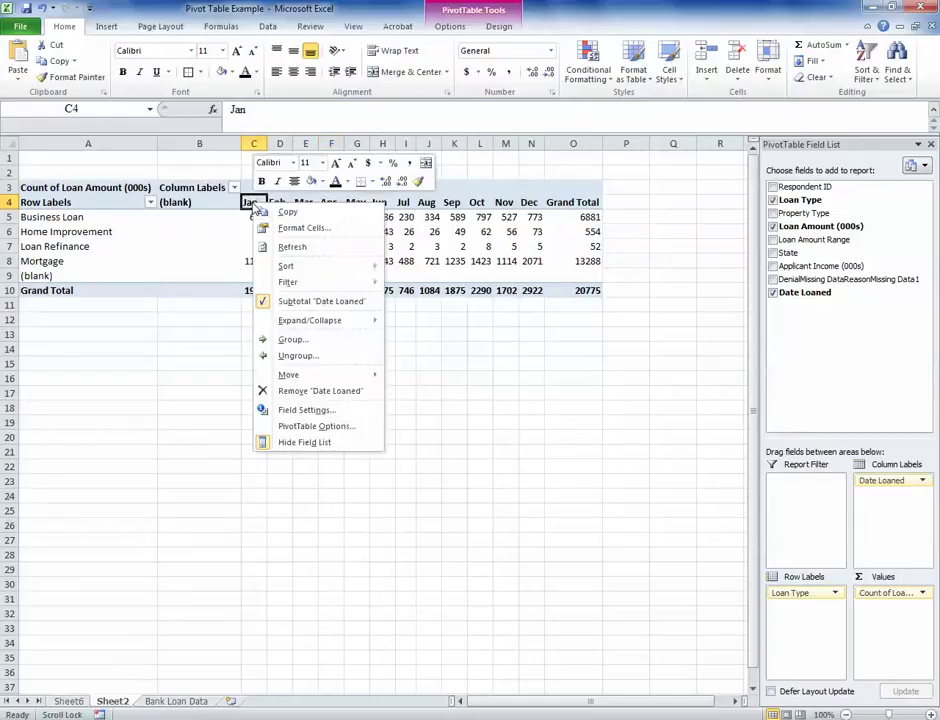
{"action": "left_click", "coordinate": [318, 344]}
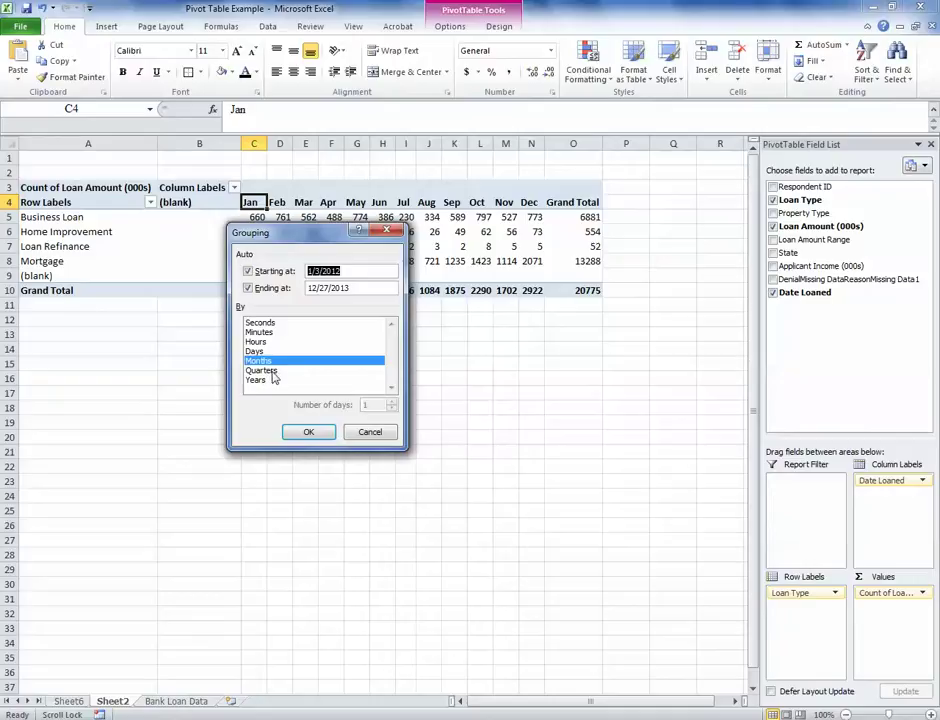
{"action": "left_click", "coordinate": [272, 372]}
{"action": "left_click", "coordinate": [281, 362]}
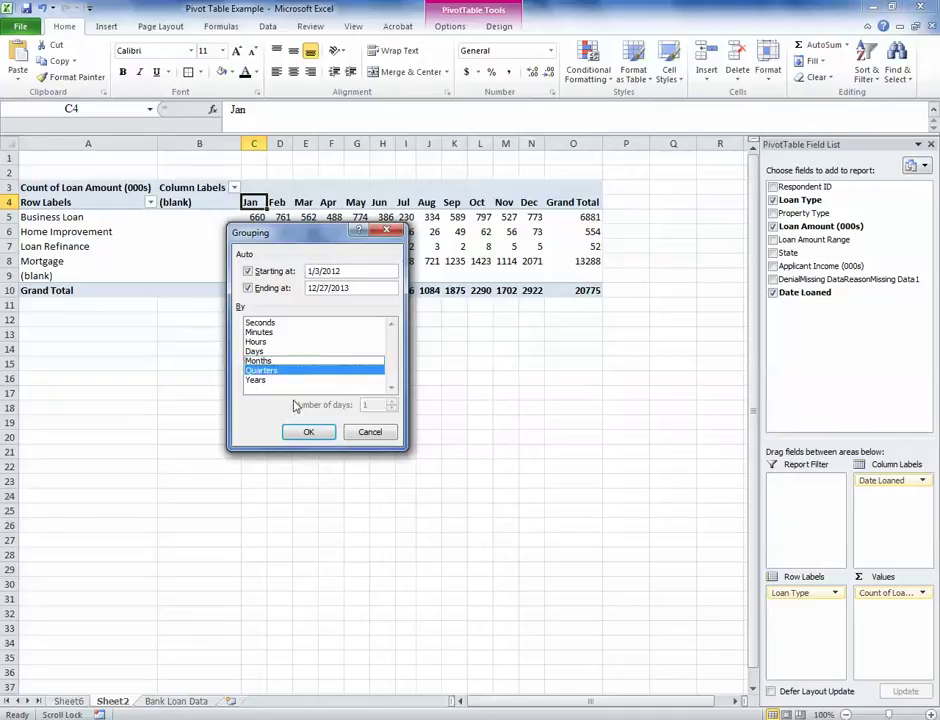
{"action": "left_click", "coordinate": [309, 433]}
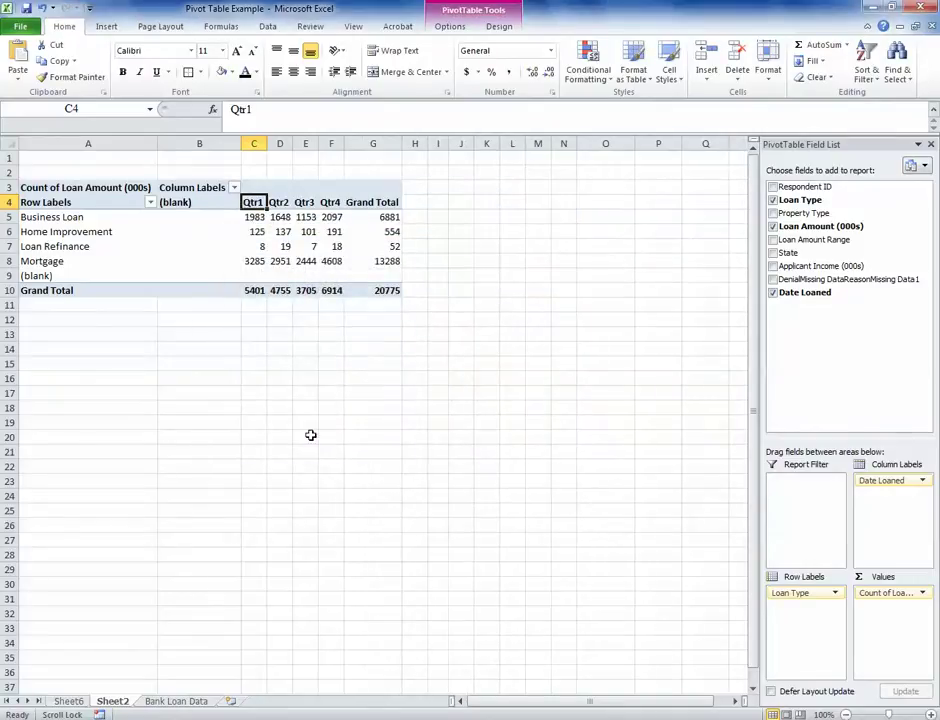
Step: Show the Count of Loan Amount (000s) values as % of Row Total
{"action": "left_click", "coordinate": [306, 232]}
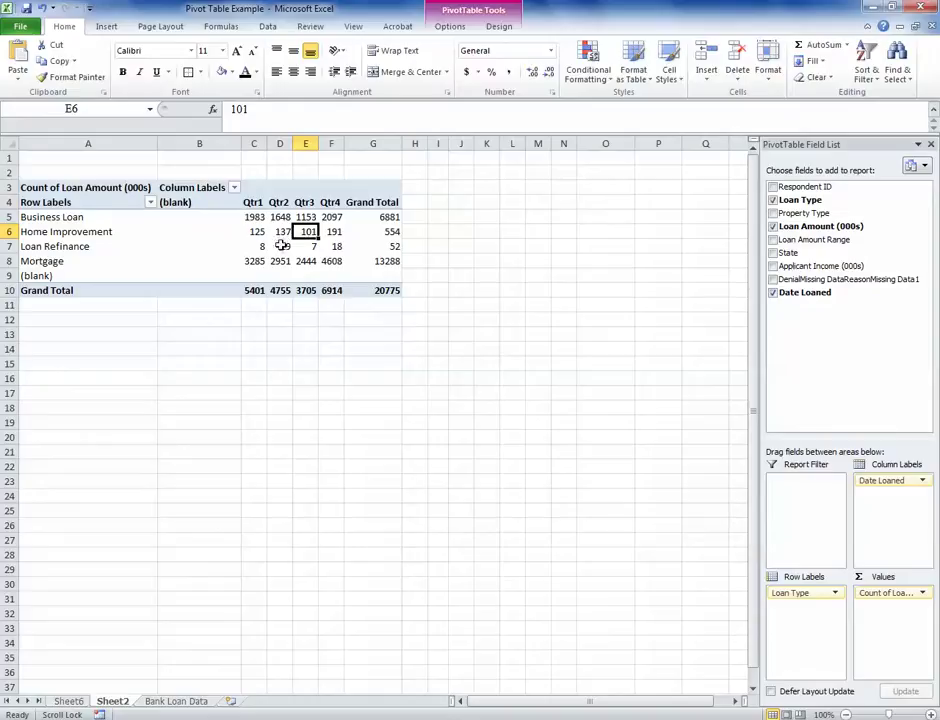
{"action": "left_click", "coordinate": [254, 217]}
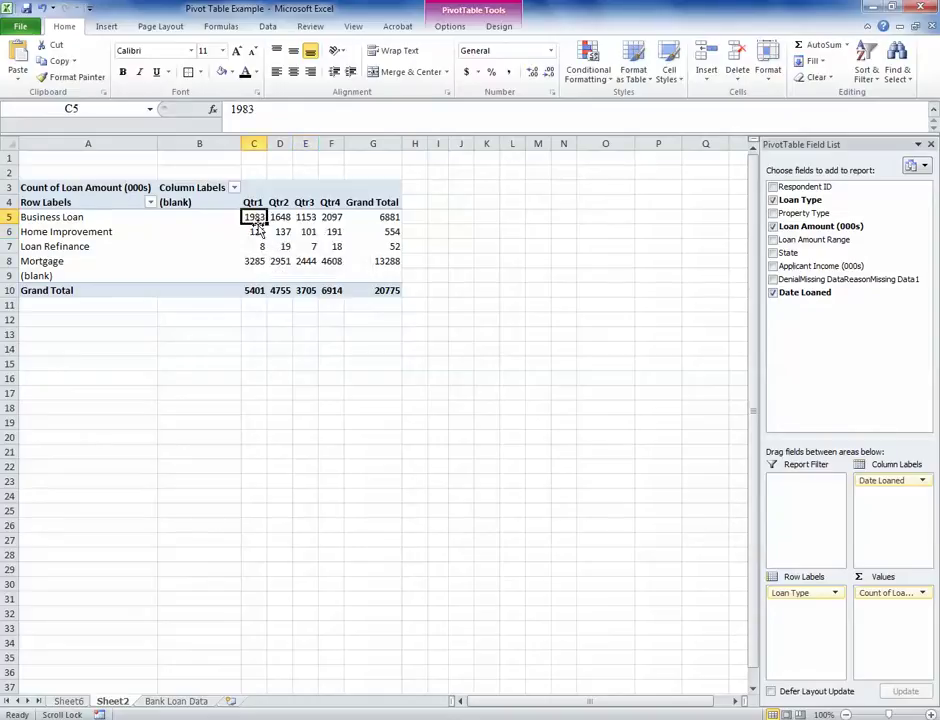
{"action": "mouse_move", "coordinate": [257, 219]}
{"action": "left_click", "coordinate": [923, 594]}
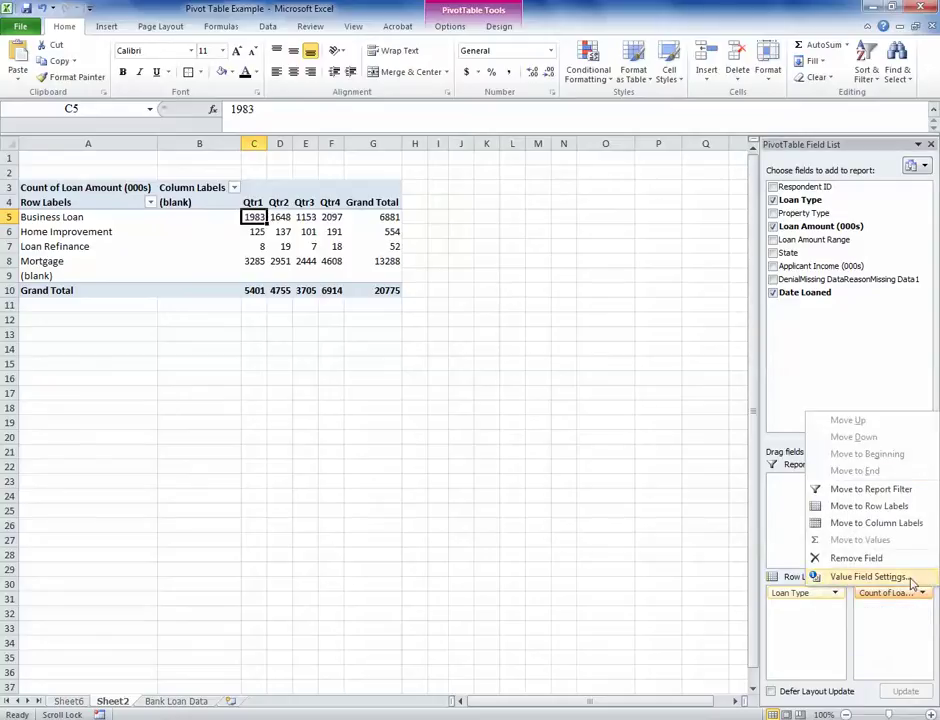
{"action": "left_click", "coordinate": [866, 577]}
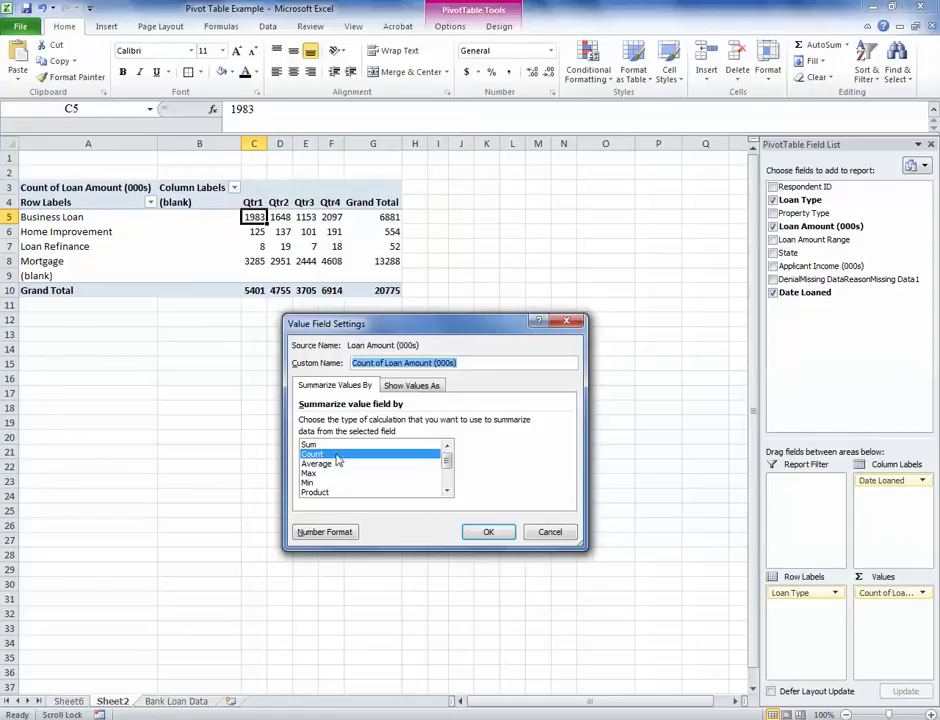
{"action": "left_click", "coordinate": [433, 387]}
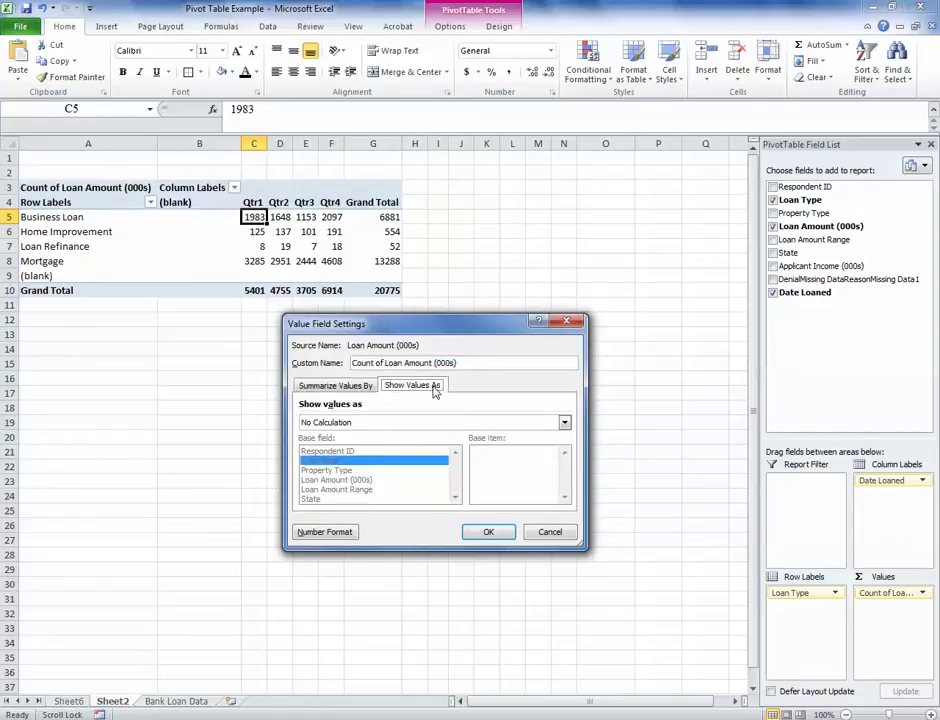
{"action": "left_click", "coordinate": [428, 422]}
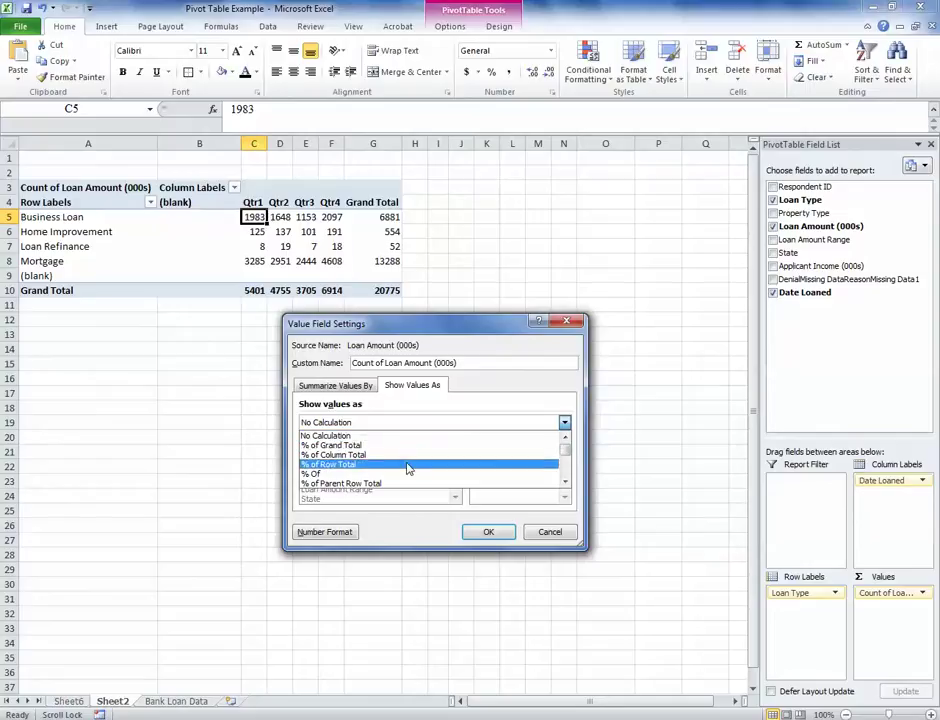
{"action": "left_click", "coordinate": [407, 465]}
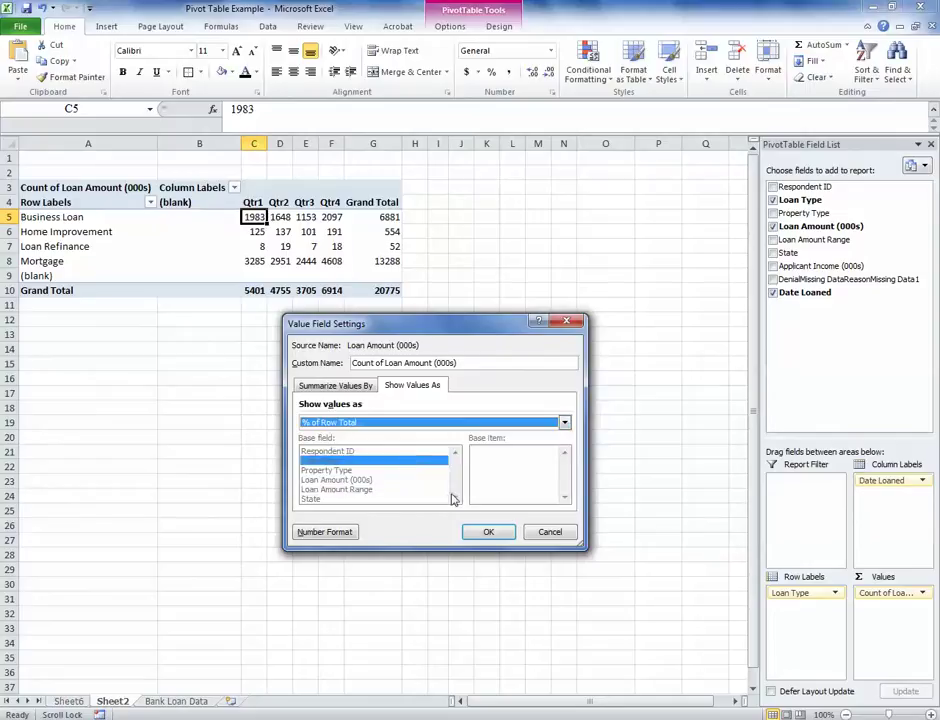
{"action": "left_click", "coordinate": [482, 530]}
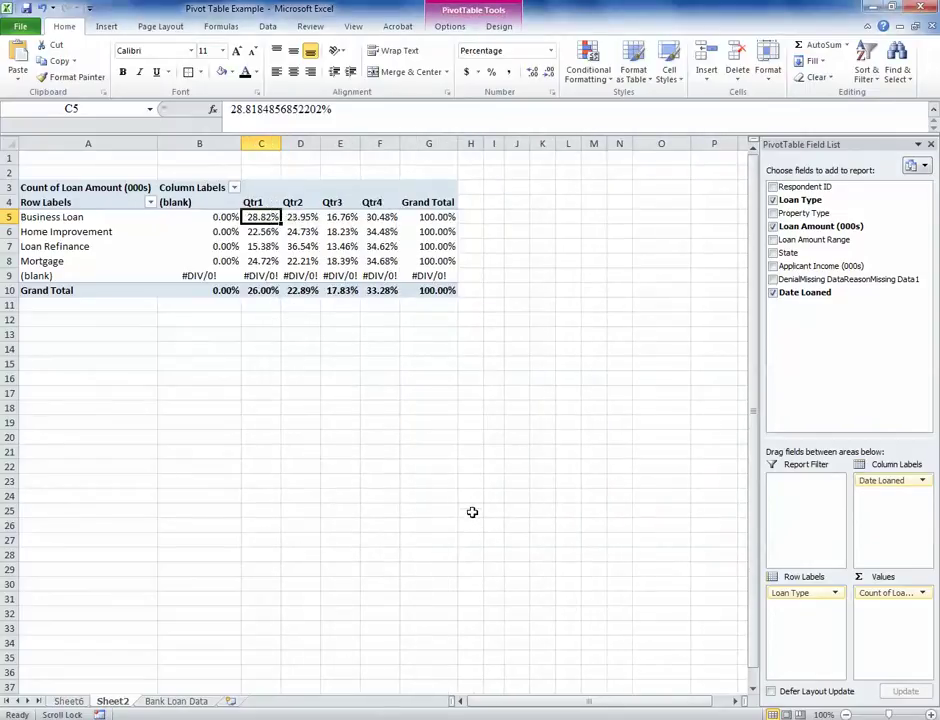
Step: Format the Count of Loan Amount (000s) values as Percentage with 0 decimal places through the value field's number format
{"action": "mouse_move", "coordinate": [310, 261]}
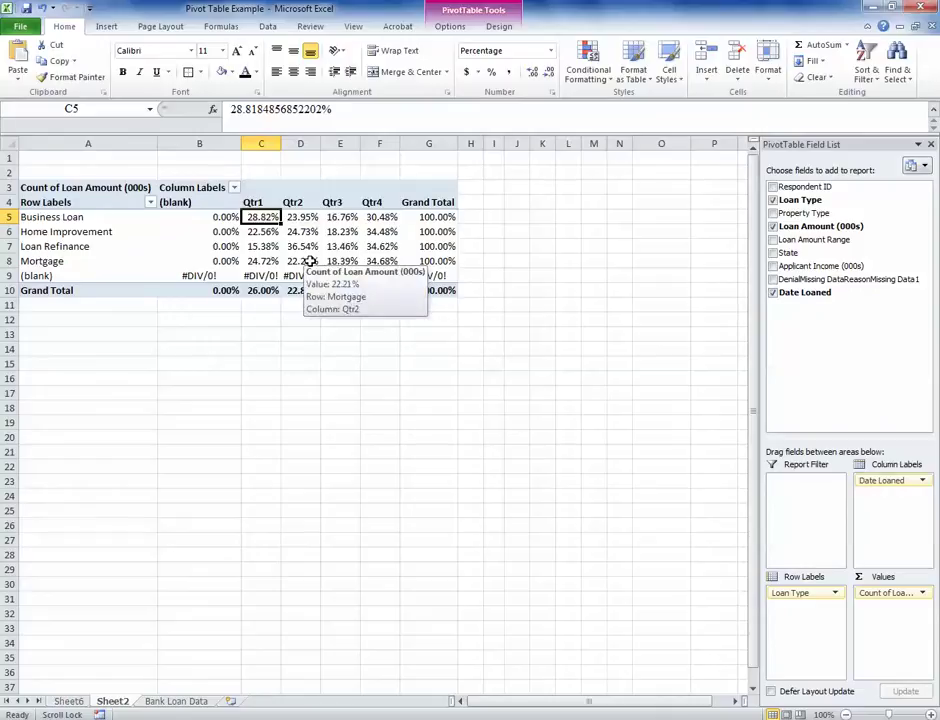
{"action": "left_click", "coordinate": [923, 593]}
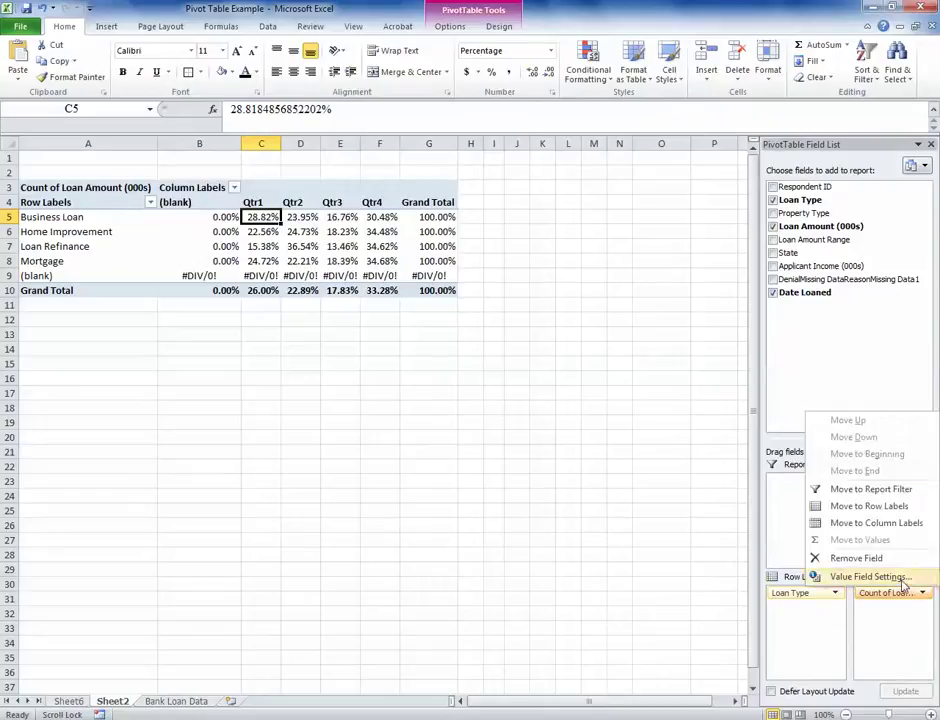
{"action": "left_click", "coordinate": [900, 579]}
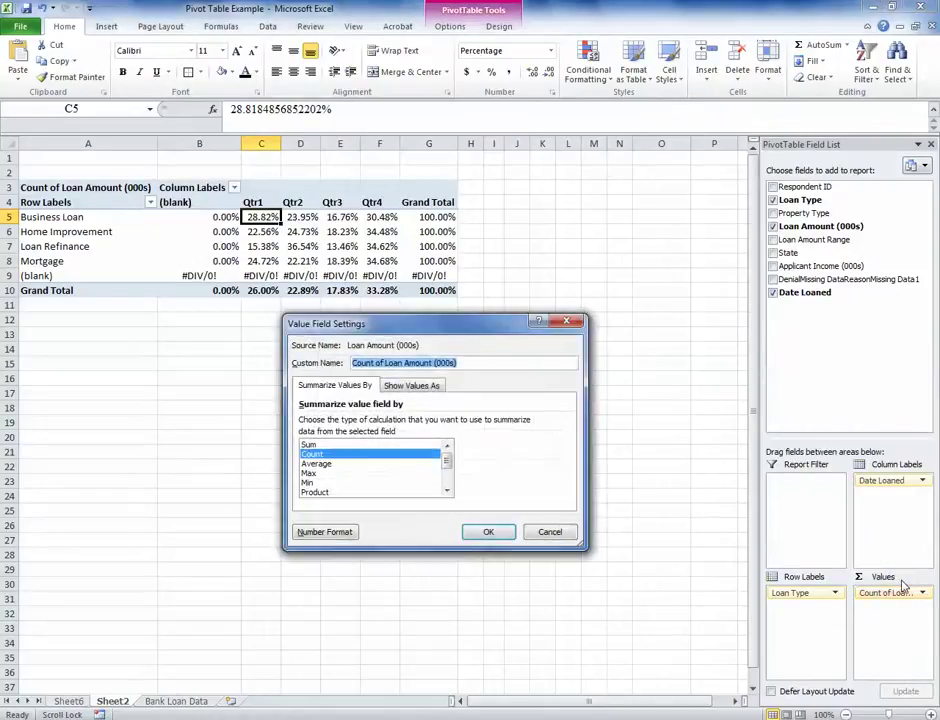
{"action": "left_click", "coordinate": [341, 535]}
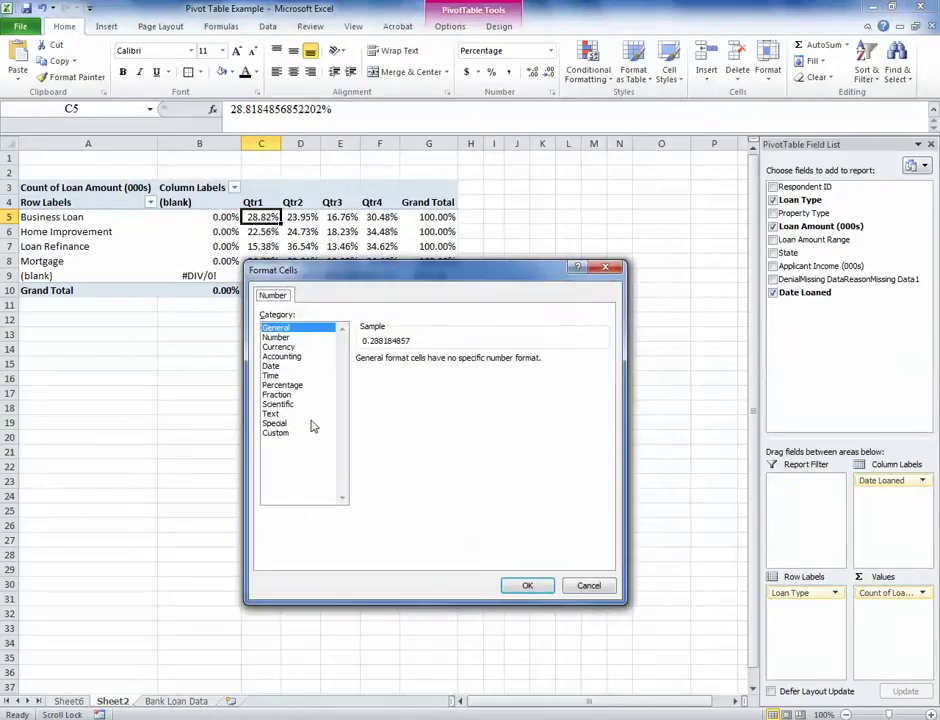
{"action": "left_click", "coordinate": [300, 385]}
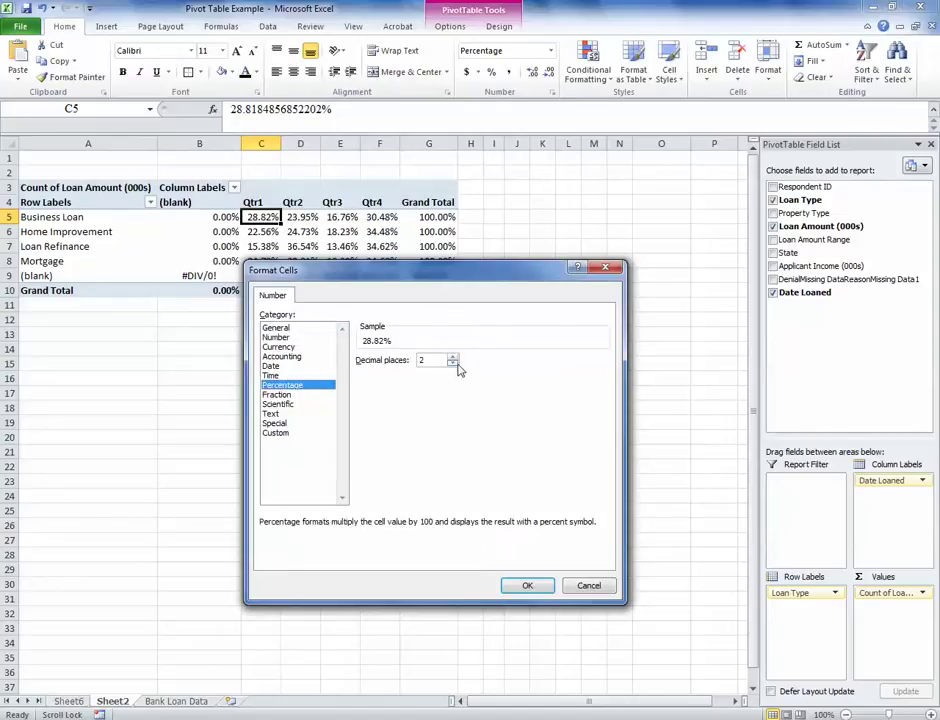
{"action": "left_click", "coordinate": [452, 363]}
{"action": "left_click", "coordinate": [452, 363]}
{"action": "left_click", "coordinate": [514, 588]}
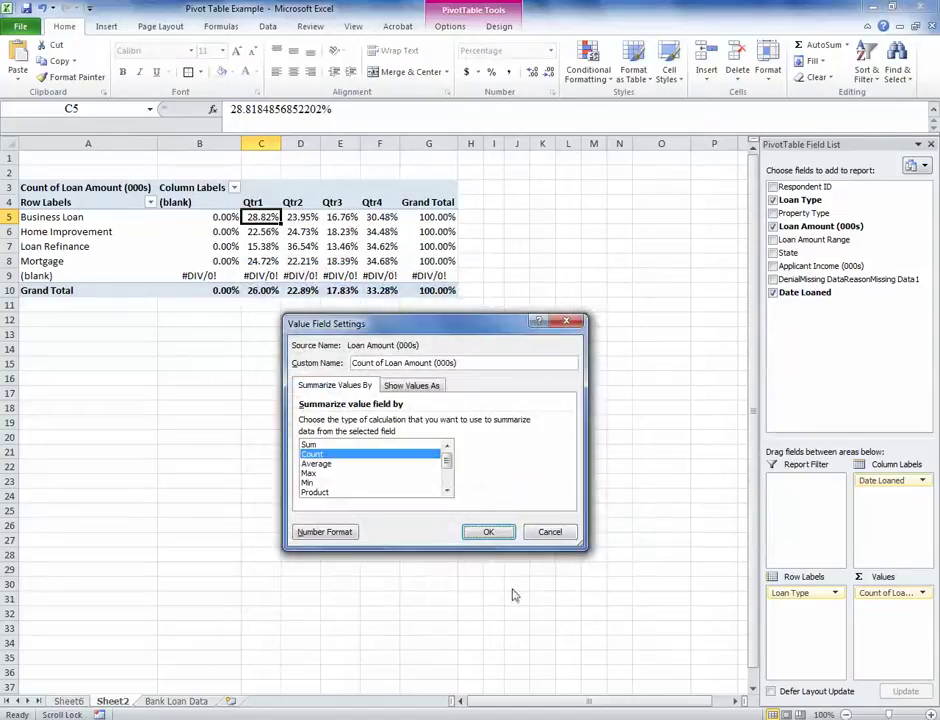
{"action": "left_click", "coordinate": [485, 531]}
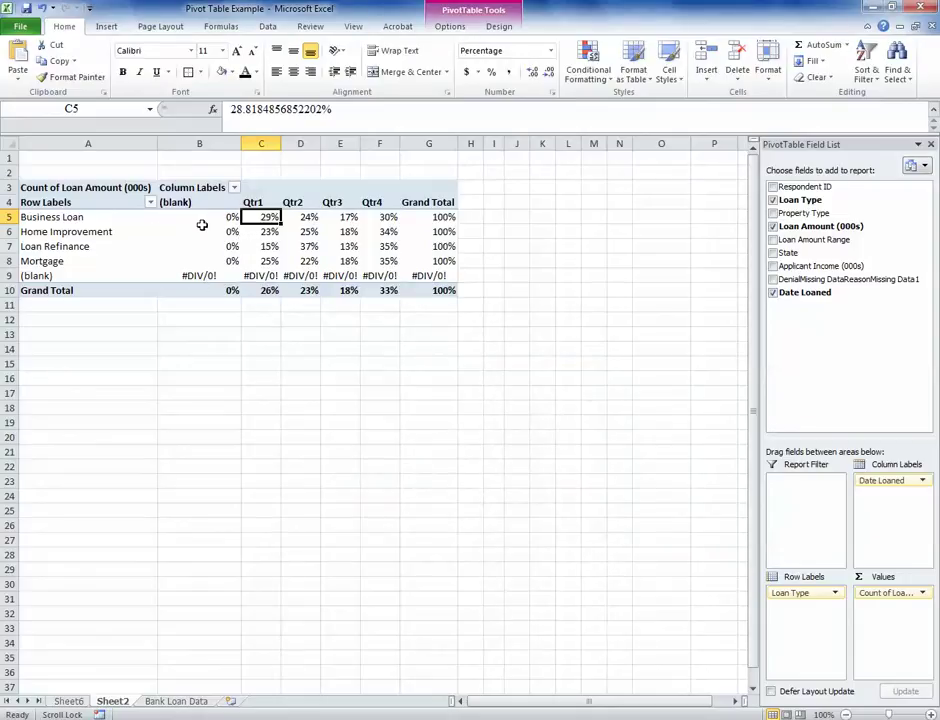
Step: Filter the PivotTable's Loan Type row labels to exclude the (blank) item
{"action": "left_click", "coordinate": [151, 203]}
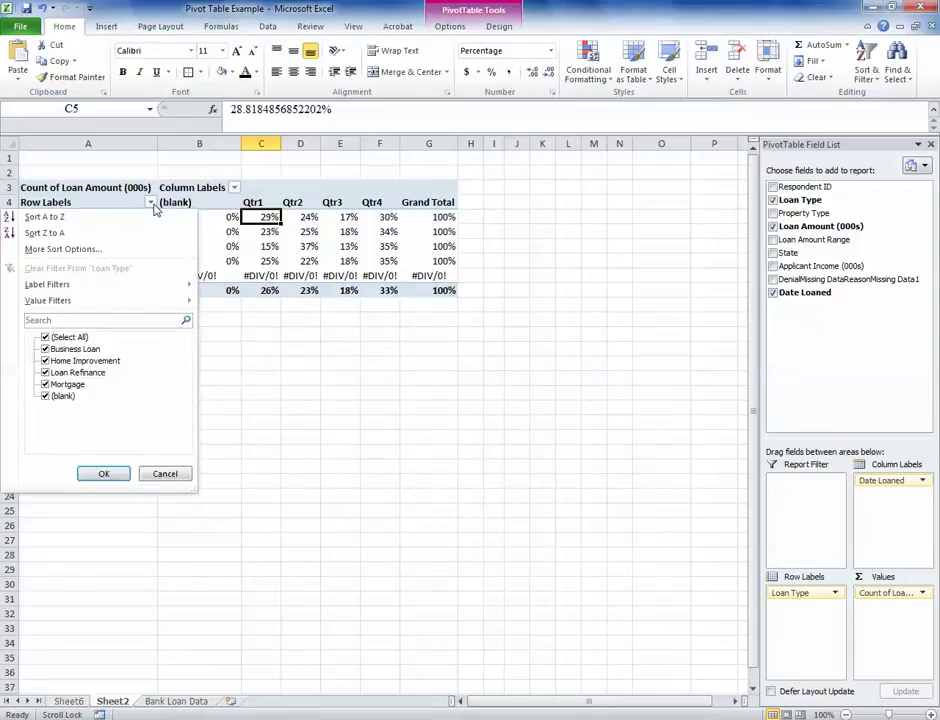
{"action": "left_click", "coordinate": [45, 396]}
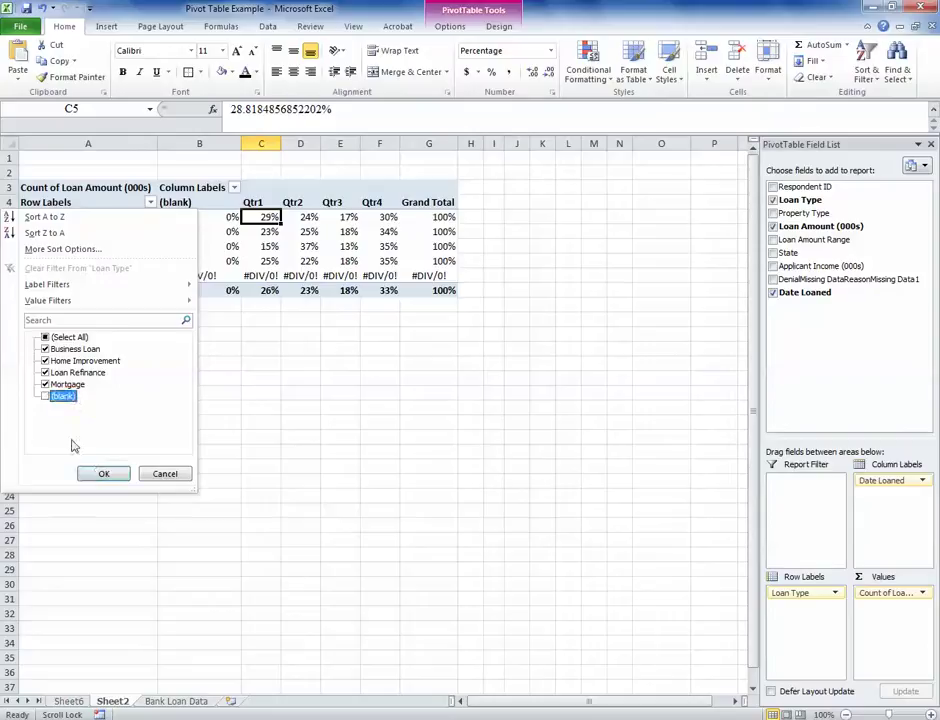
{"action": "left_click", "coordinate": [103, 473]}
{"action": "mouse_move", "coordinate": [184, 212]}
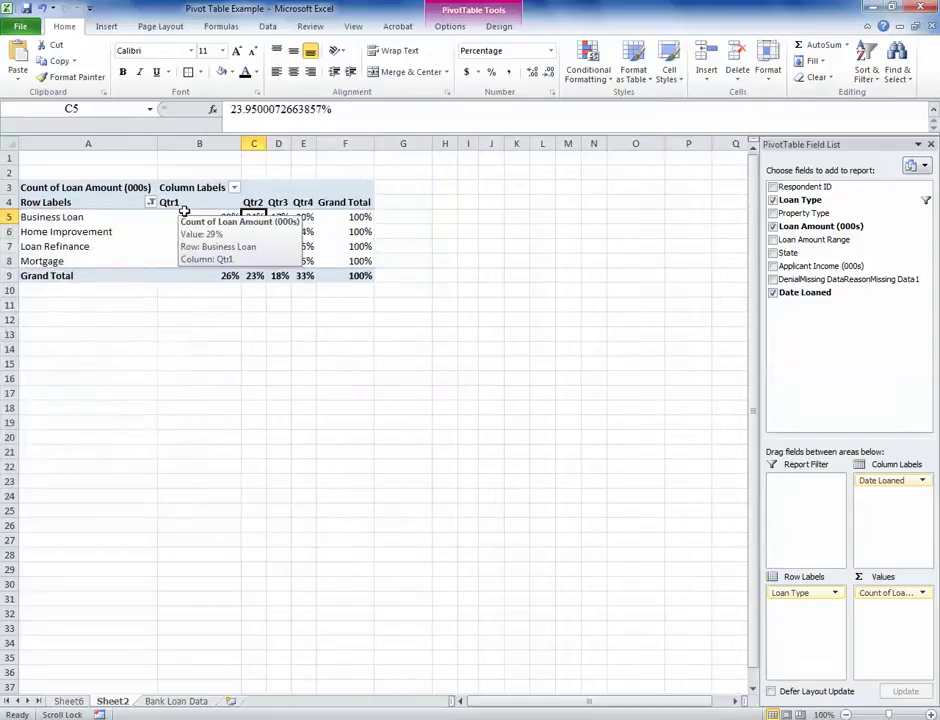
{"action": "left_click", "coordinate": [142, 305]}
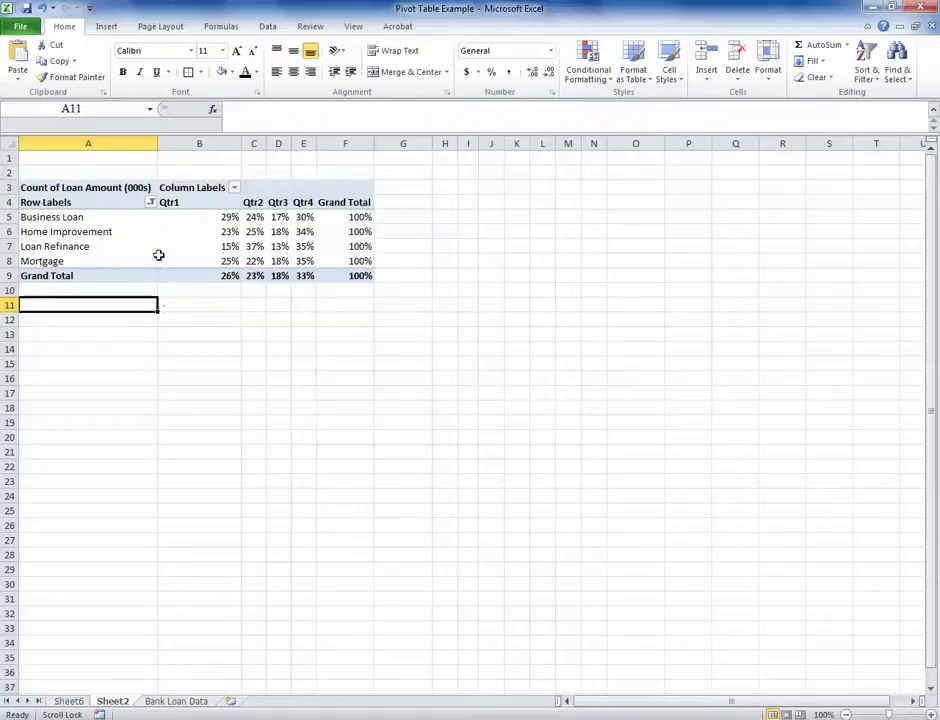
{"action": "left_click", "coordinate": [160, 256]}
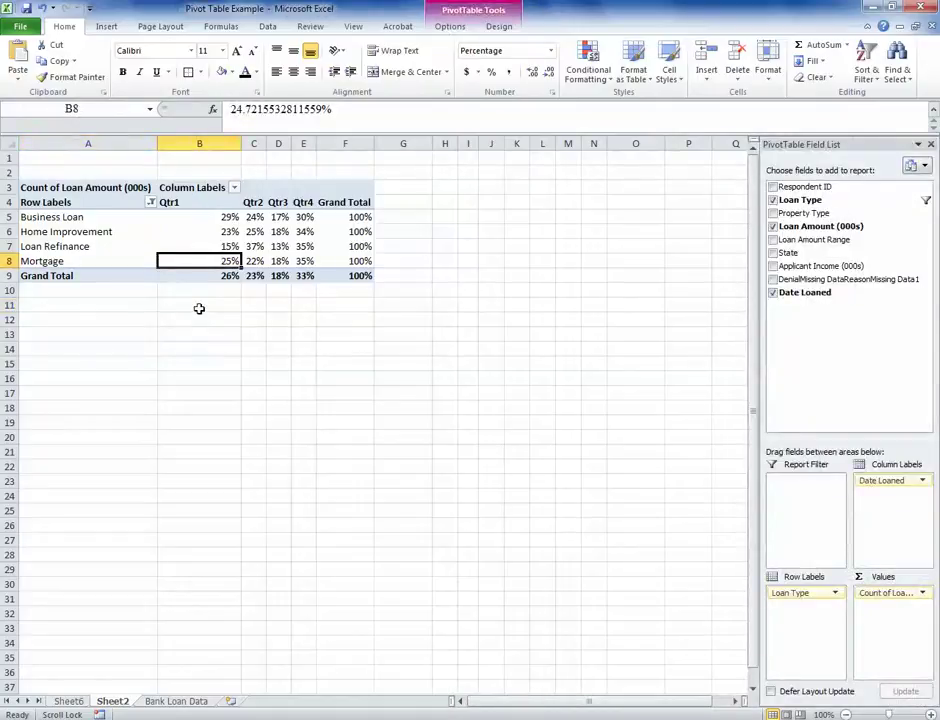
{"action": "mouse_move", "coordinate": [210, 239]}
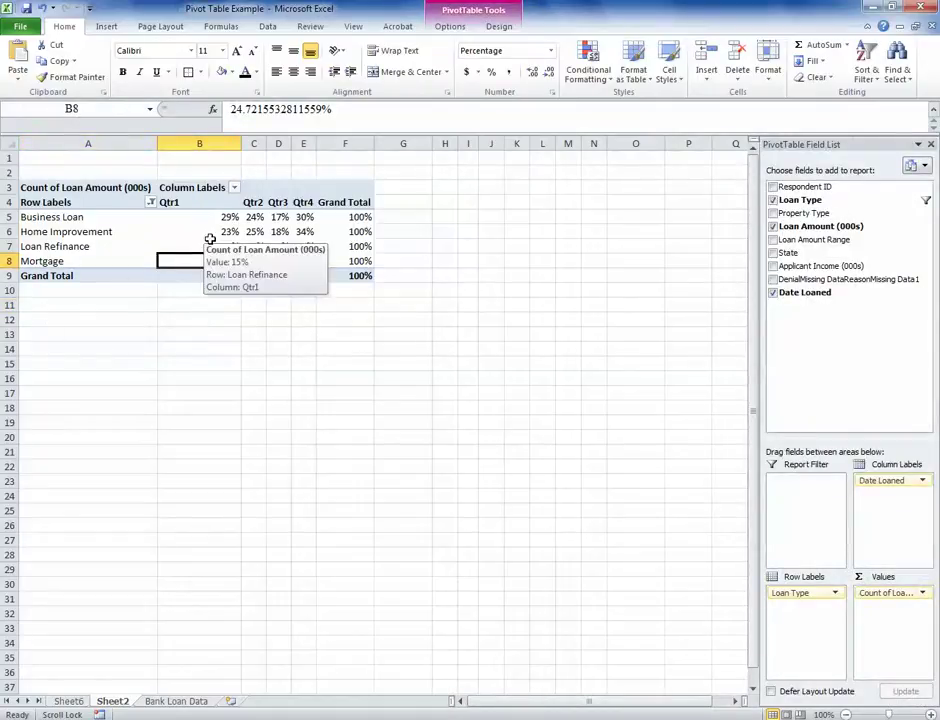